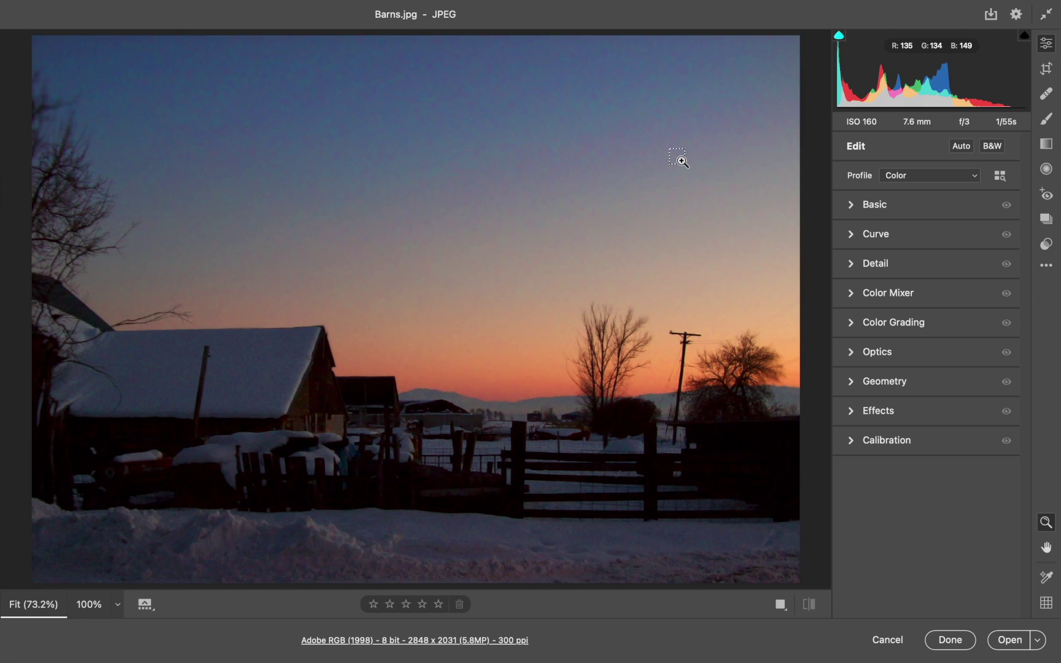
Zoom the photo to 200% and switch it to black and white to reveal noise.
{"action": "left_click", "coordinate": [679, 159]}
{"action": "left_click", "coordinate": [679, 158]}
{"action": "scroll", "coordinate": [470, 274], "scroll_direction": "left", "scroll_amount": 10}
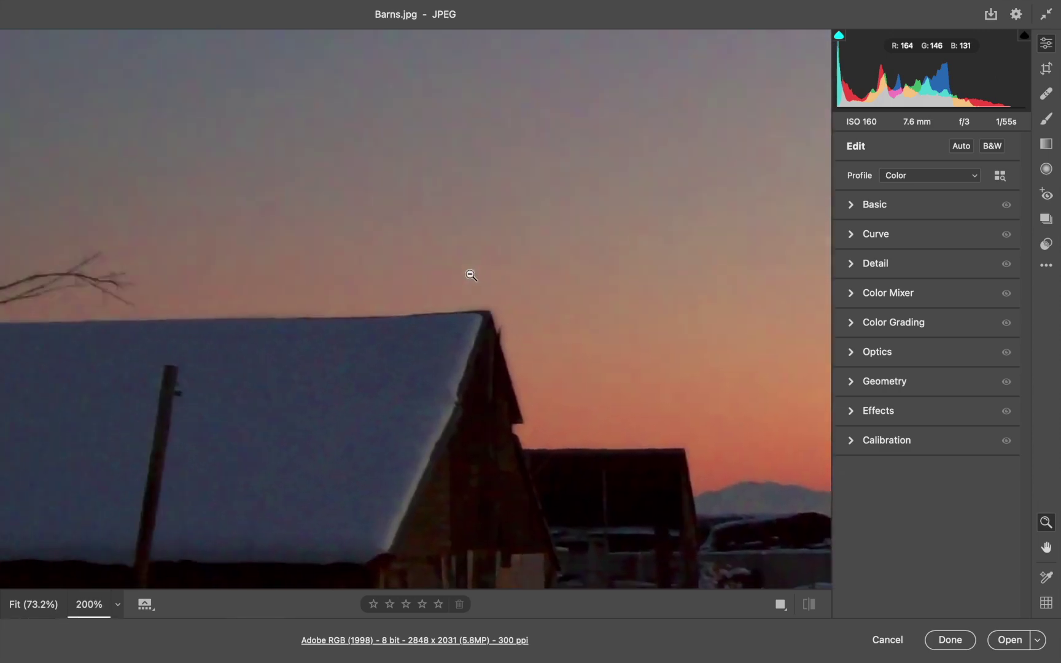
{"action": "scroll", "coordinate": [470, 275], "scroll_direction": "down", "scroll_amount": 2}
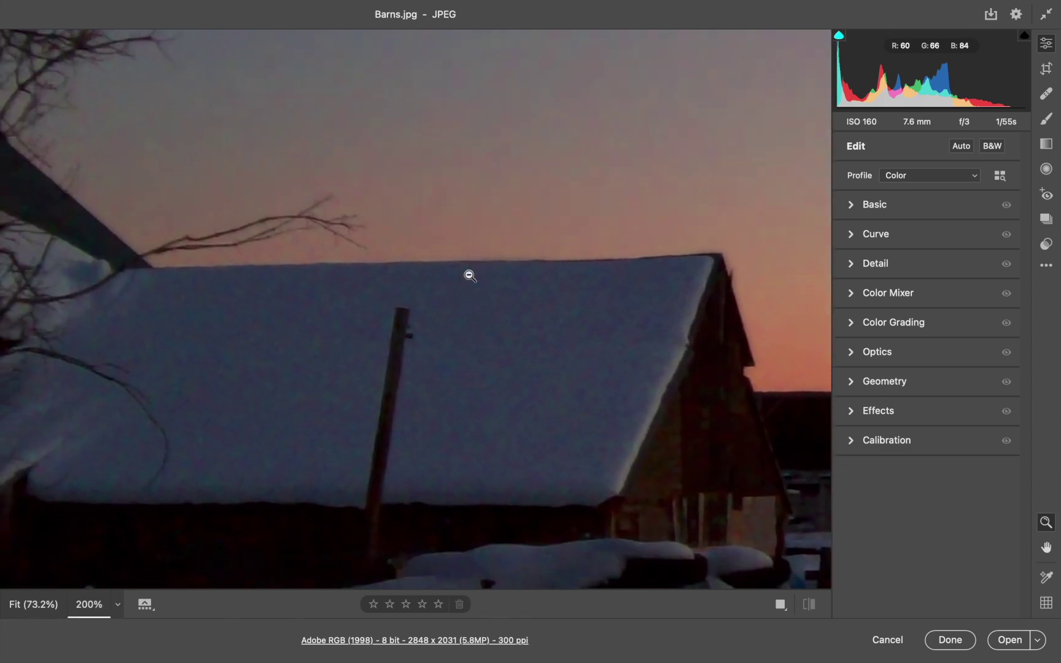
{"action": "left_click", "coordinate": [992, 148]}
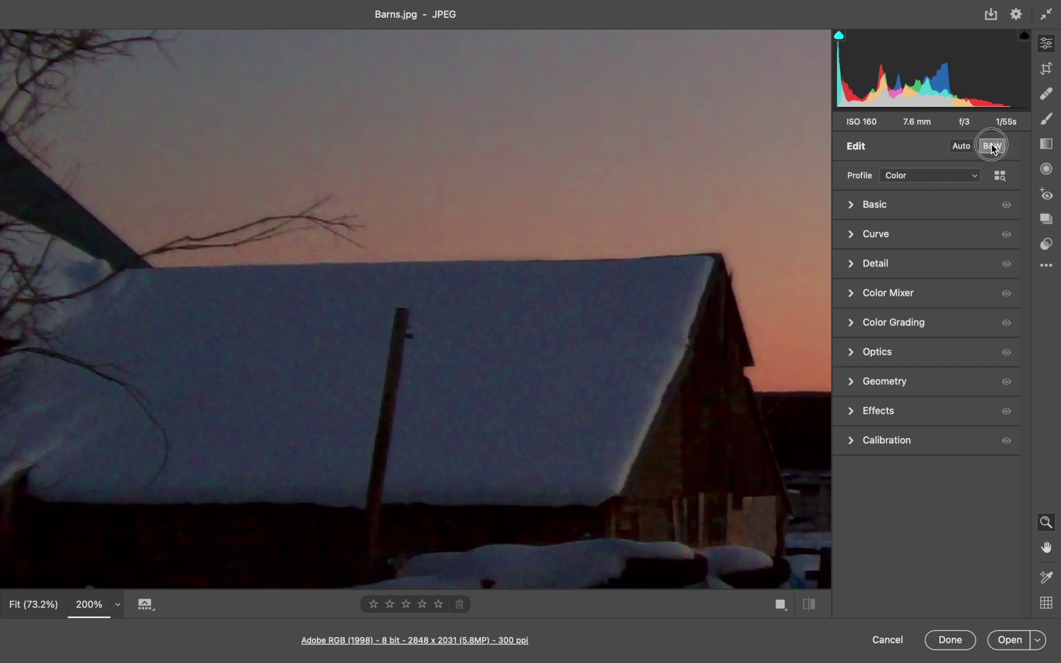
Magnify the snowy barn roof to 400% and scroll around to inspect its noise.
{"action": "left_click", "coordinate": [762, 217]}
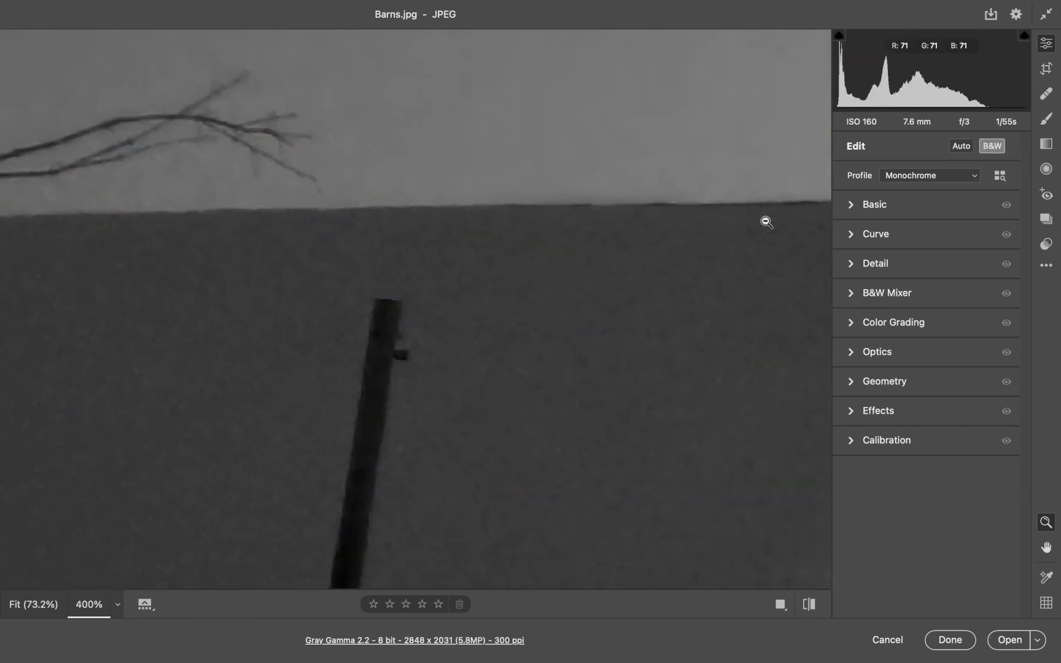
{"action": "scroll", "coordinate": [766, 222], "scroll_direction": "down", "scroll_amount": 3}
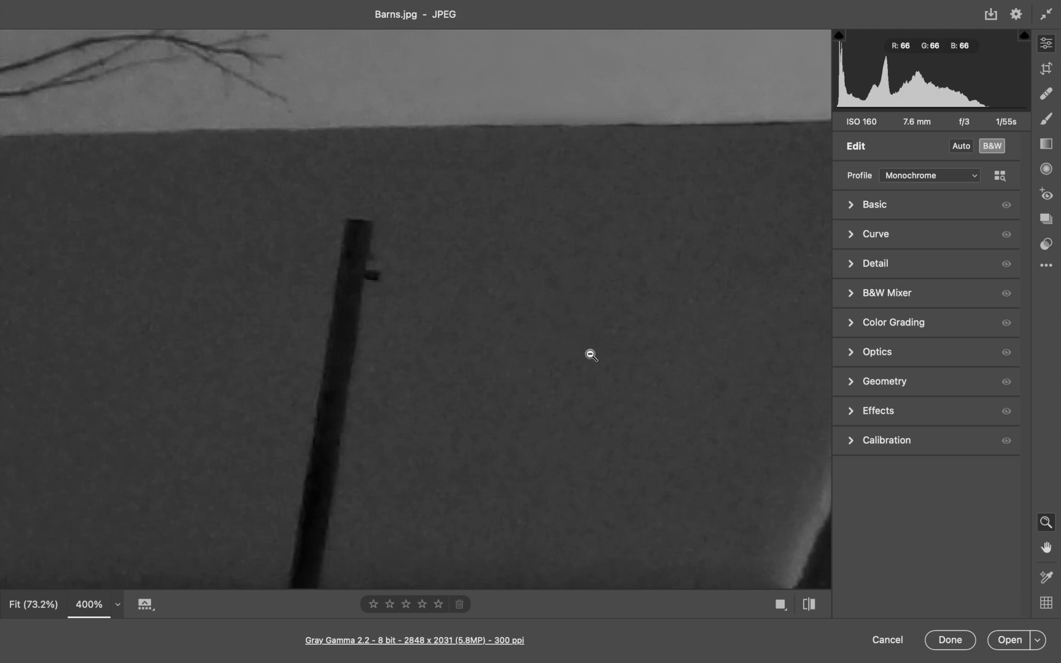
{"action": "scroll", "coordinate": [599, 348], "scroll_direction": "up", "scroll_amount": 10}
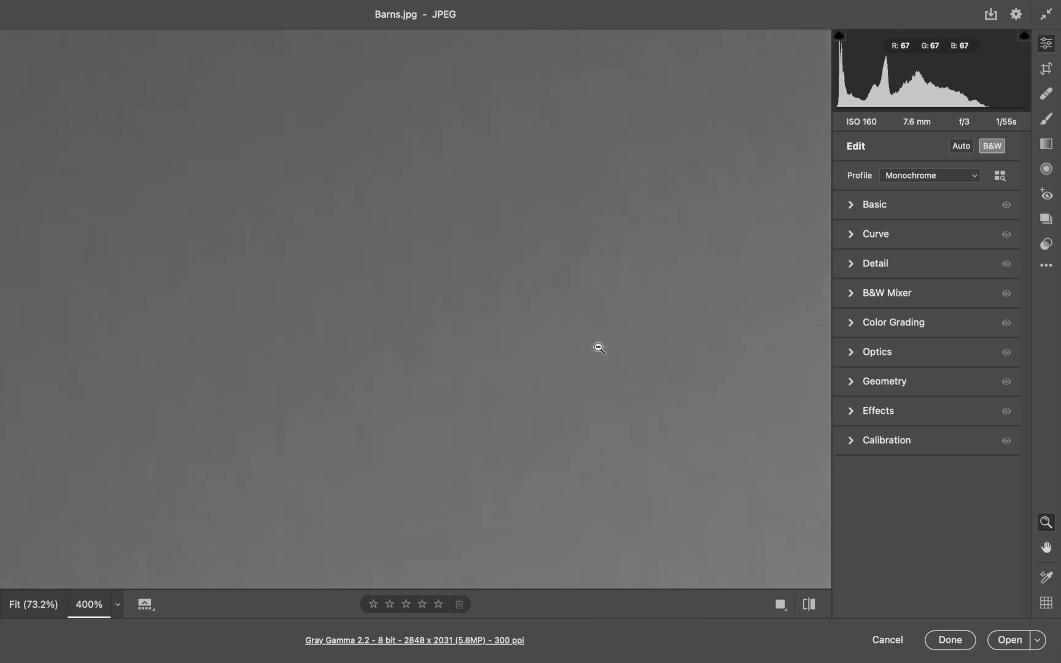
{"action": "scroll", "coordinate": [599, 348], "scroll_direction": "down", "scroll_amount": 10}
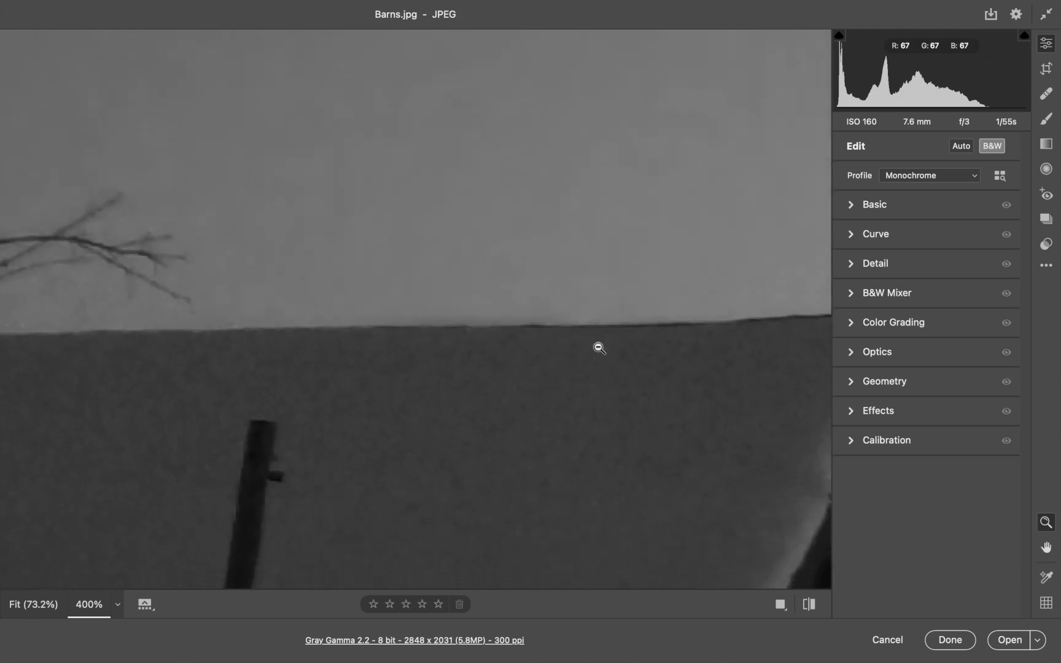
{"action": "scroll", "coordinate": [599, 348], "scroll_direction": "up", "scroll_amount": 2}
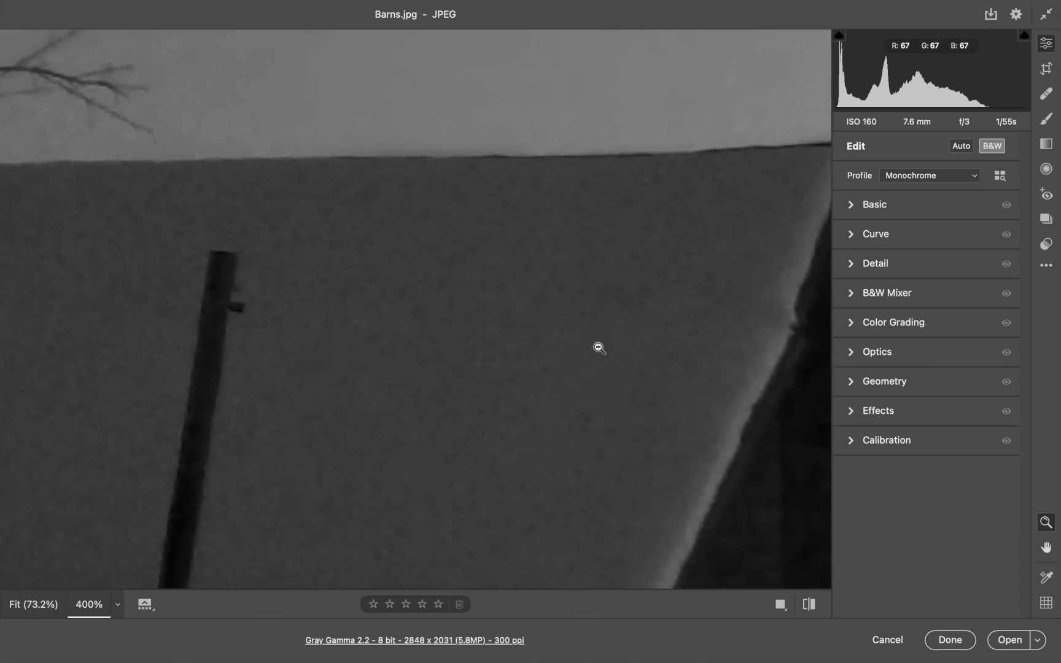
Return the photo to colour and keep scanning the roof at 400%.
{"action": "left_click", "coordinate": [992, 146]}
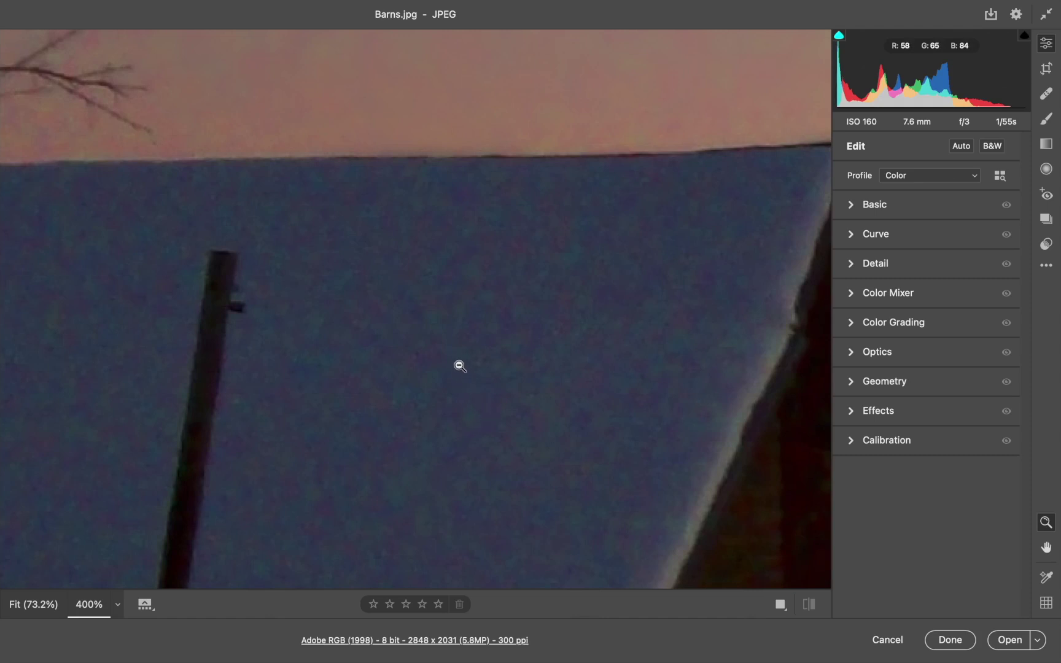
{"action": "scroll", "coordinate": [468, 333], "scroll_direction": "down", "scroll_amount": 3}
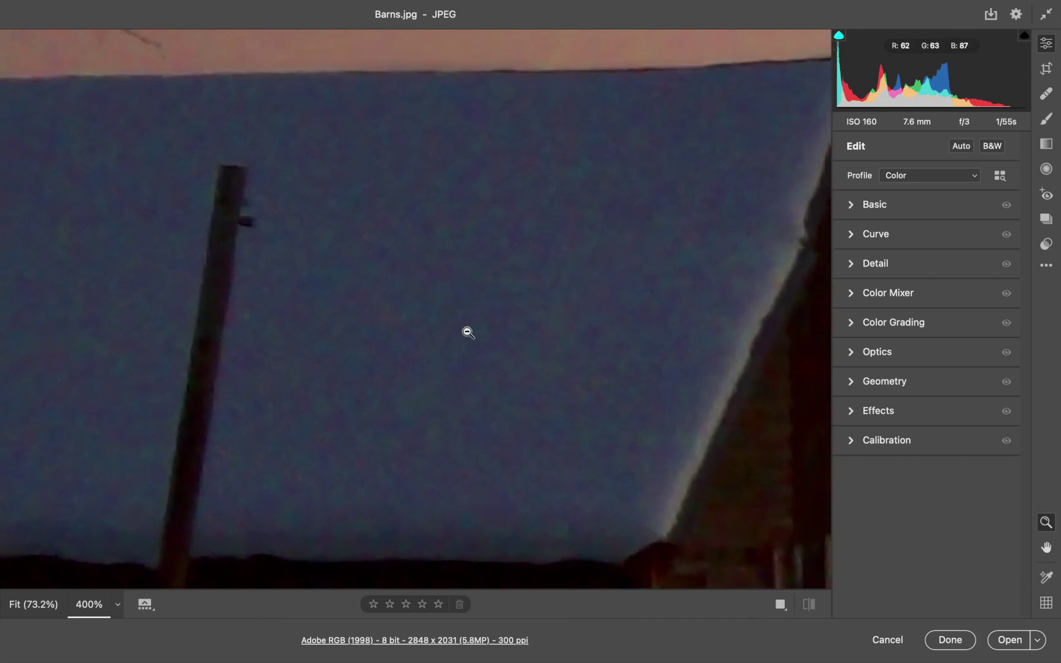
{"action": "scroll", "coordinate": [468, 332], "scroll_direction": "down", "scroll_amount": 2}
{"action": "scroll", "coordinate": [468, 333], "scroll_direction": "up", "scroll_amount": 1}
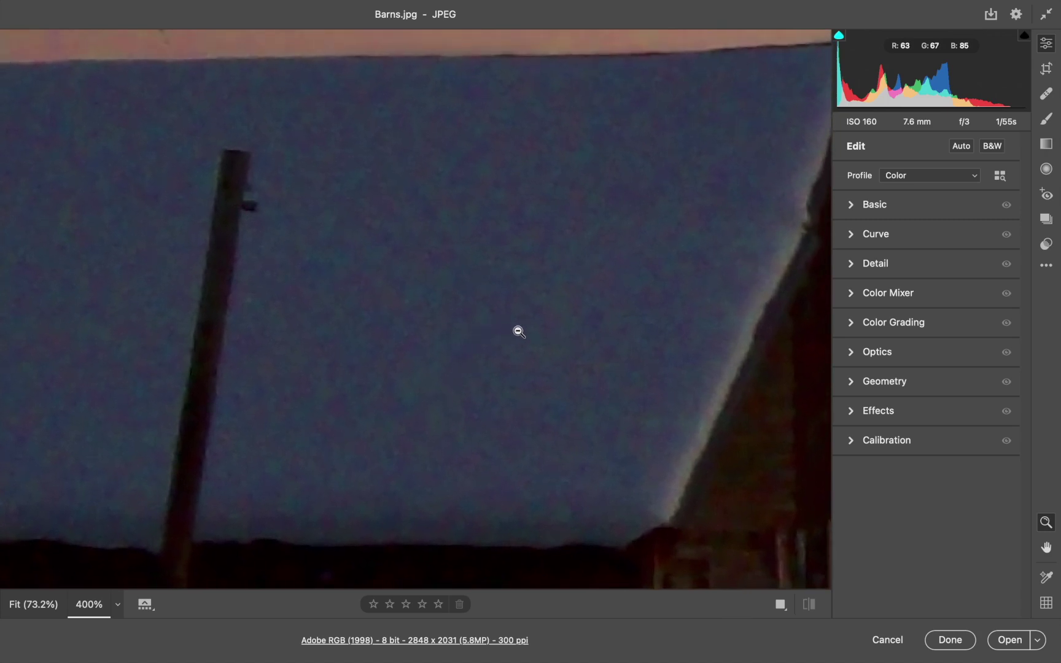
In the Detail panel, reveal the colour noise options and raise Color Noise Reduction.
{"action": "left_click", "coordinate": [851, 263]}
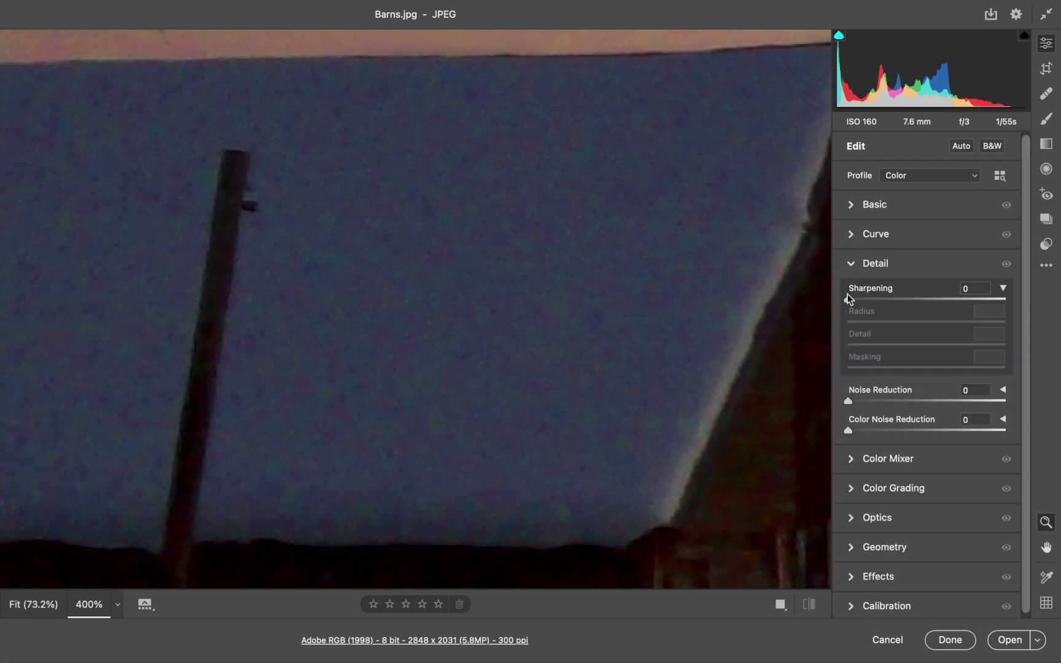
{"action": "left_click", "coordinate": [1001, 286]}
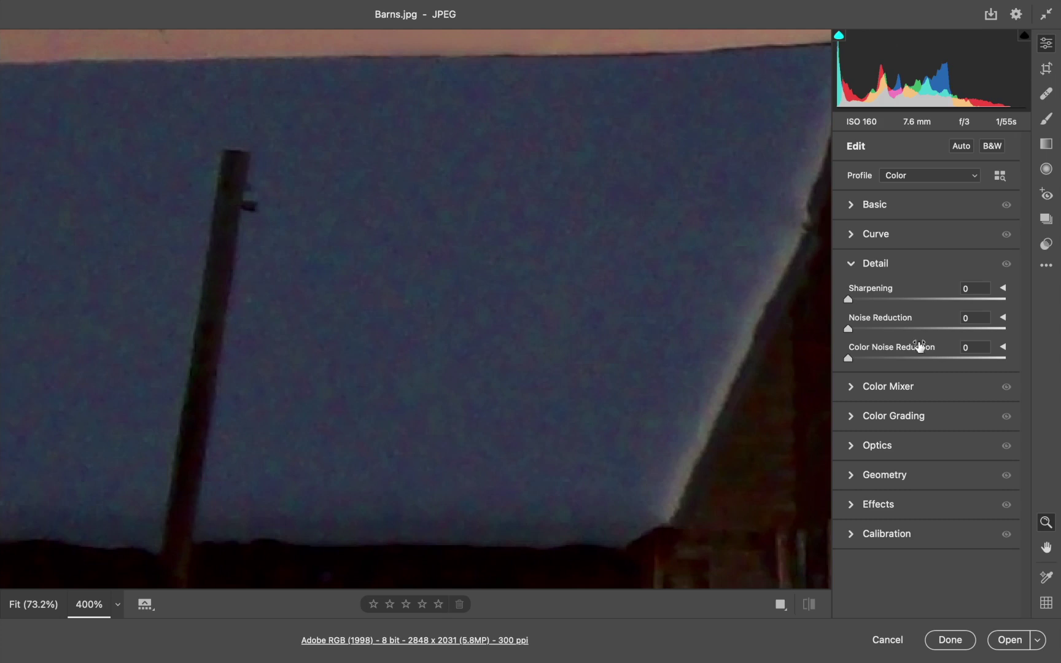
{"action": "left_click", "coordinate": [1004, 349]}
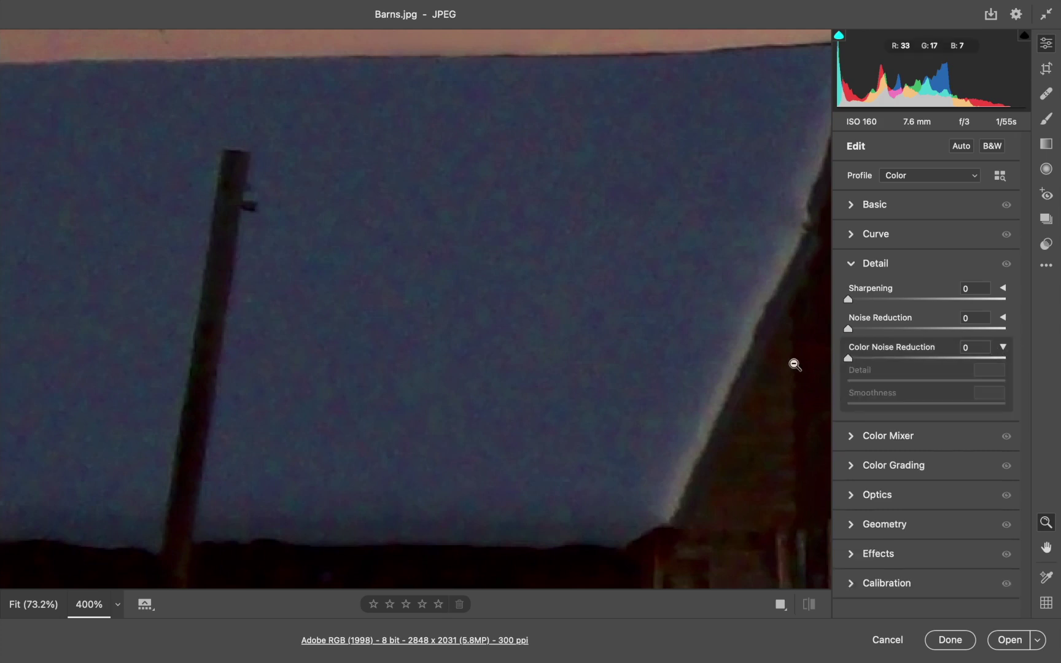
{"action": "left_click_drag", "start_coordinate": [849, 357], "coordinate": [917, 359]}
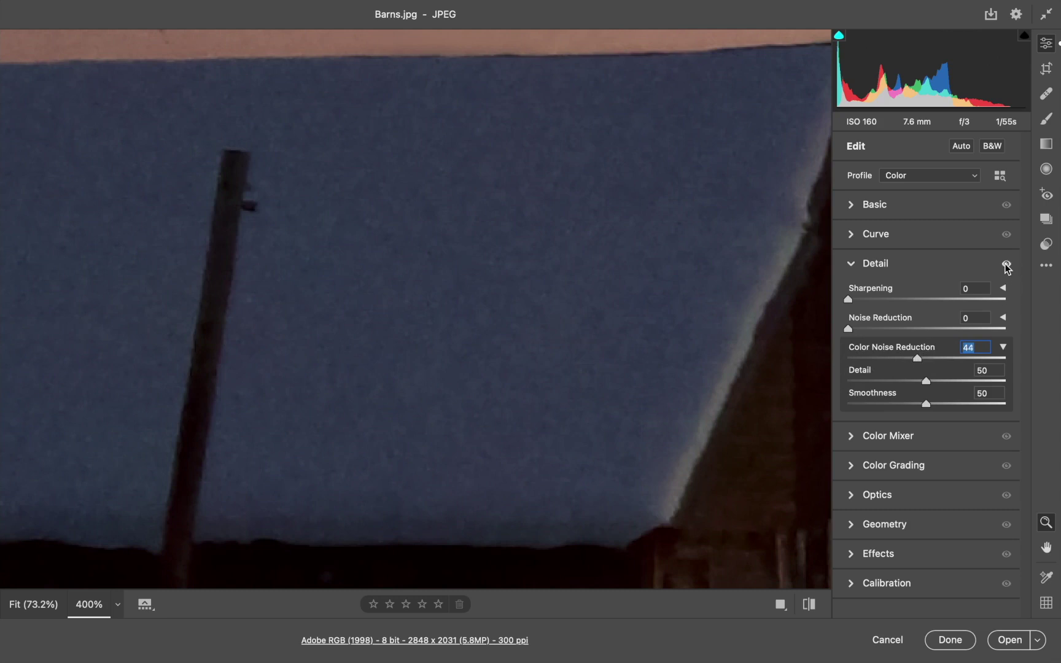
Toggle the Detail adjustments off and on repeatedly to compare before and after, leaving them on.
{"action": "left_click", "coordinate": [1005, 265]}
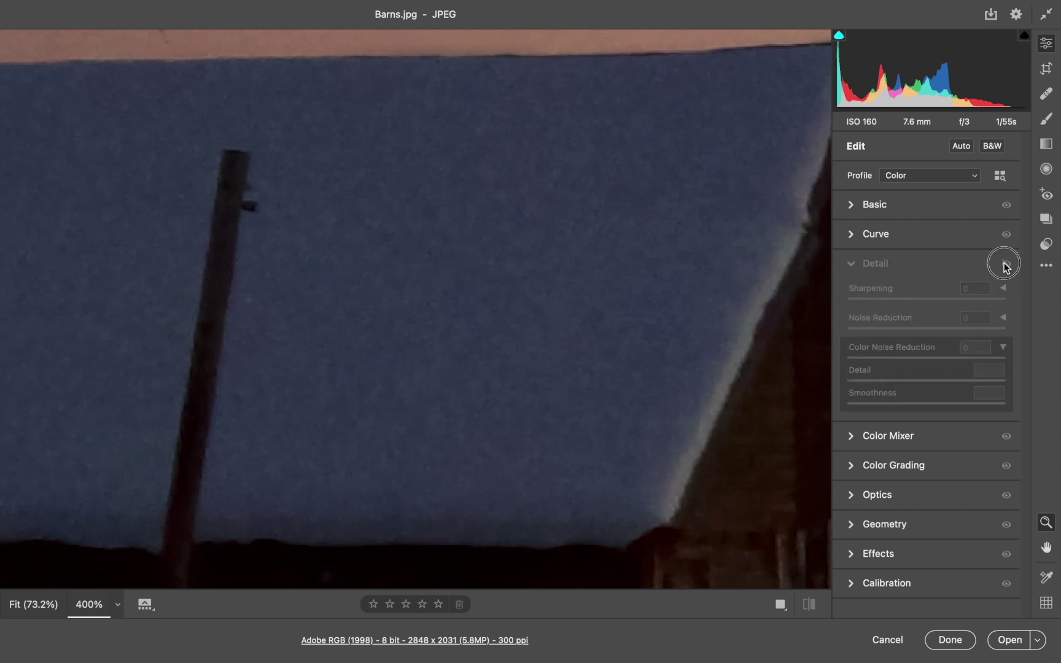
{"action": "left_click", "coordinate": [1005, 265]}
{"action": "left_click", "coordinate": [1006, 265]}
{"action": "left_click", "coordinate": [1005, 265]}
{"action": "left_click", "coordinate": [1005, 265]}
{"action": "left_click", "coordinate": [1005, 265]}
{"action": "left_click", "coordinate": [1006, 265]}
{"action": "left_click", "coordinate": [1006, 265]}
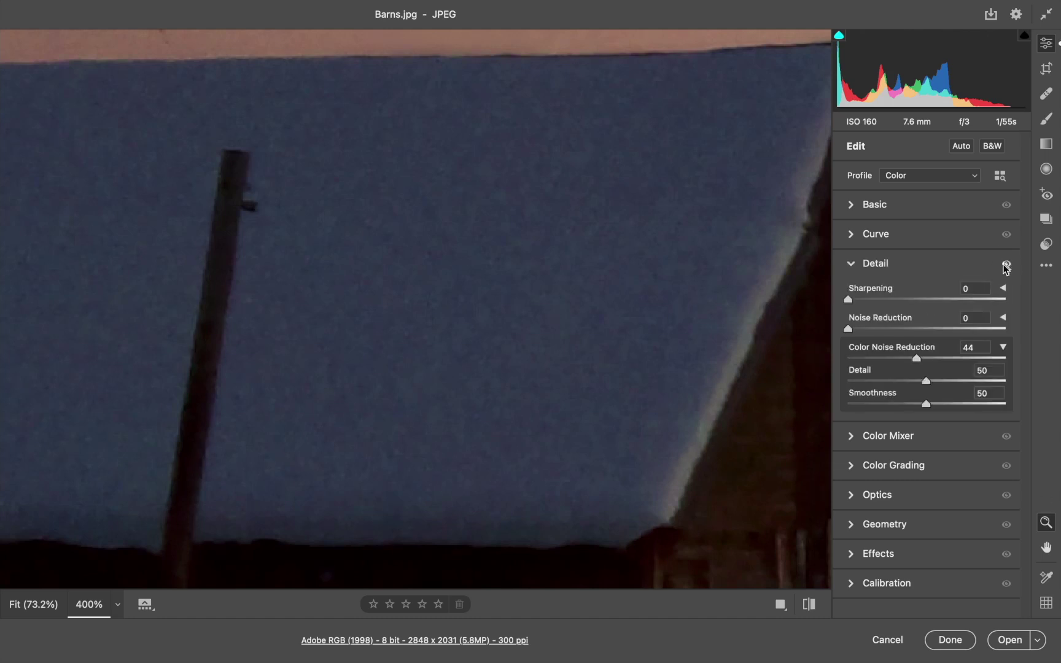
Set Color Noise Reduction to 61, collapse its Detail/Smoothness options, and show the luminance options.
{"action": "left_click_drag", "start_coordinate": [917, 358], "coordinate": [944, 358]}
{"action": "key", "text": "Tab"}
{"action": "key", "text": "Down"}
{"action": "key", "text": "Down"}
{"action": "key", "text": "Down"}
{"action": "key", "text": "Down"}
{"action": "key", "text": "Down"}
{"action": "key", "text": "Down"}
{"action": "key", "text": "Down"}
{"action": "key", "text": "Down"}
{"action": "left_click", "coordinate": [1003, 347]}
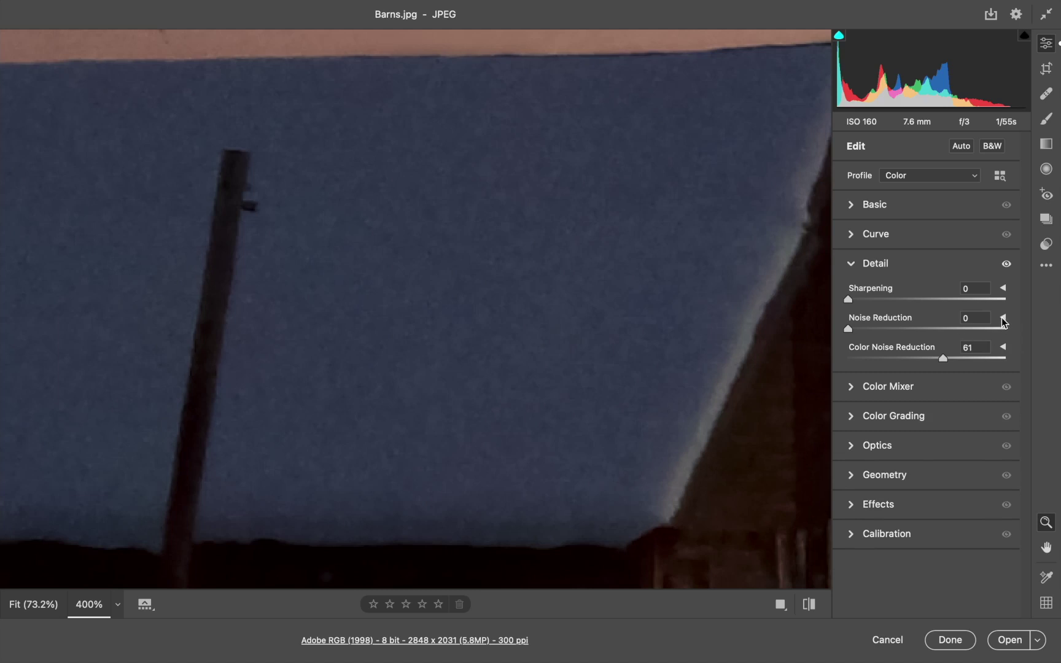
{"action": "left_click", "coordinate": [1001, 318]}
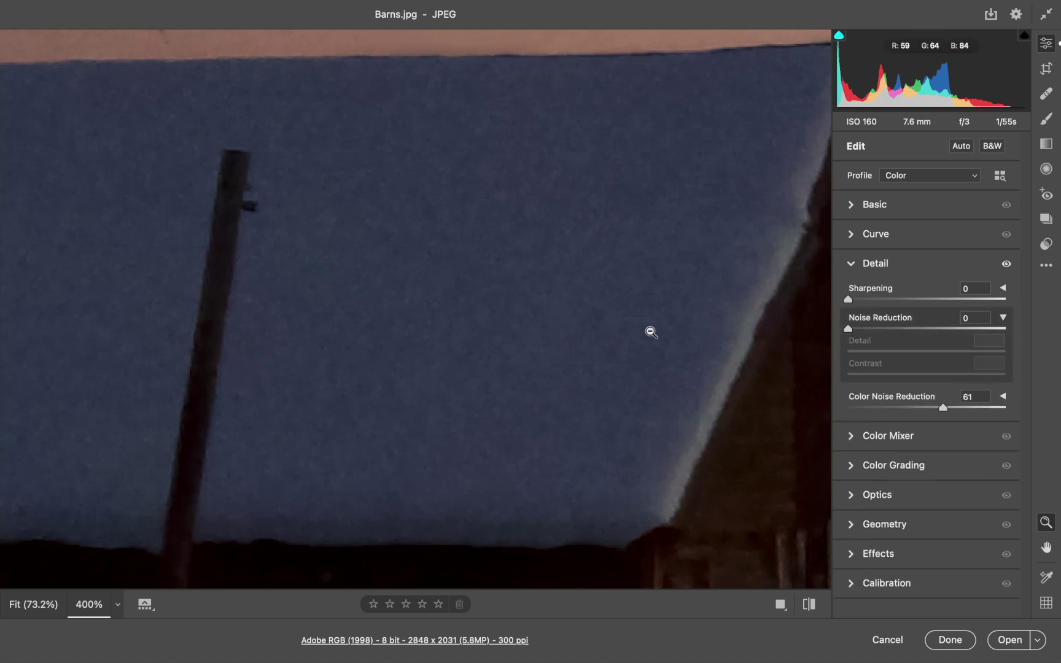
Apply luminance Noise Reduction and toggle the Detail adjustments to compare before and after.
{"action": "left_click_drag", "start_coordinate": [848, 328], "coordinate": [933, 329]}
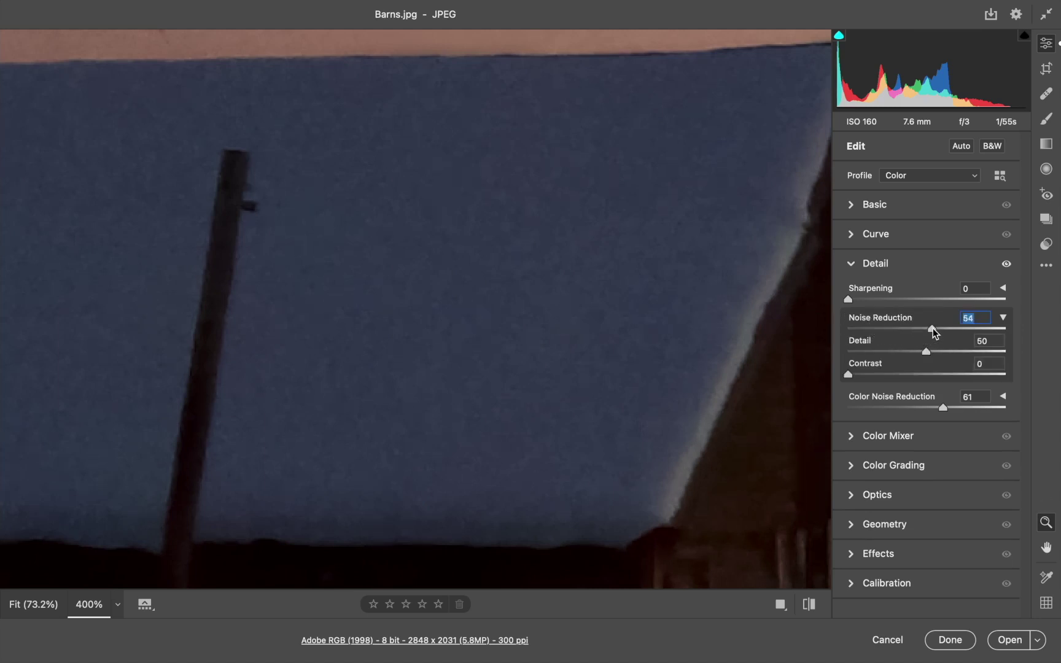
{"action": "left_click", "coordinate": [1005, 264]}
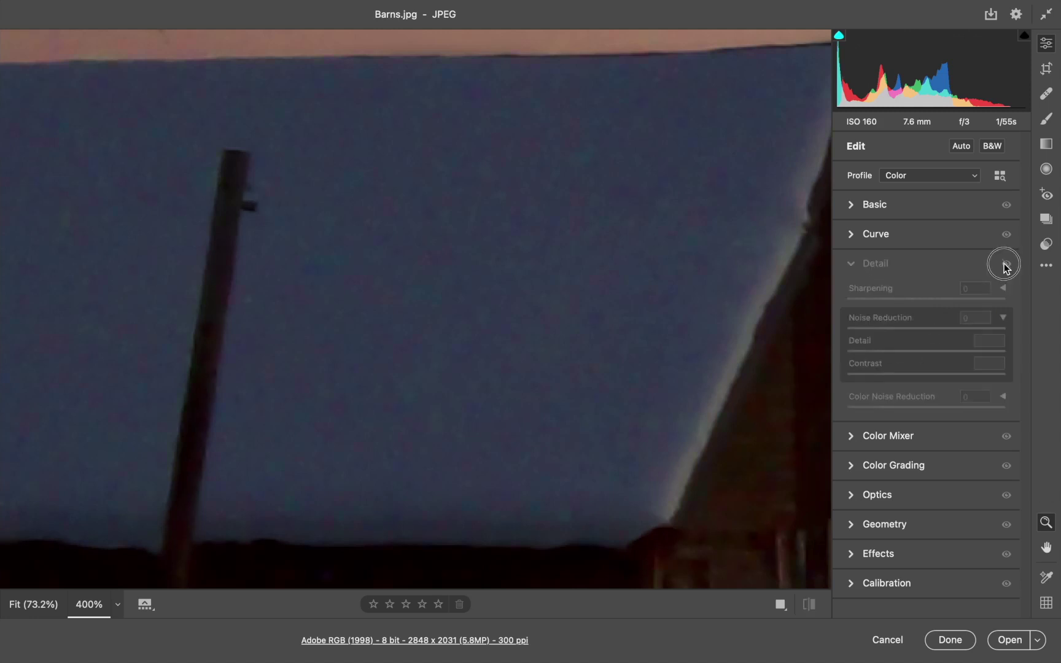
{"action": "left_click", "coordinate": [1005, 265]}
{"action": "left_click", "coordinate": [1006, 265]}
{"action": "left_click", "coordinate": [1005, 265]}
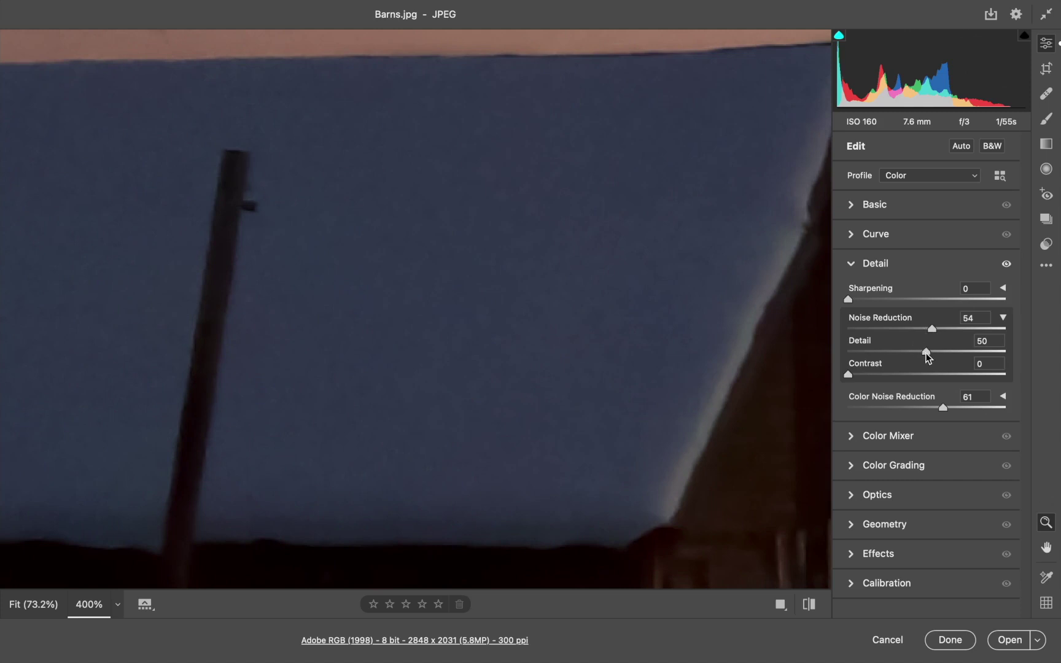
Settle Noise Reduction at 50, review the fitted photo, collapse the options, and zoom to 400%.
{"action": "left_click_drag", "start_coordinate": [931, 329], "coordinate": [926, 330]}
{"action": "left_click", "coordinate": [32, 605]}
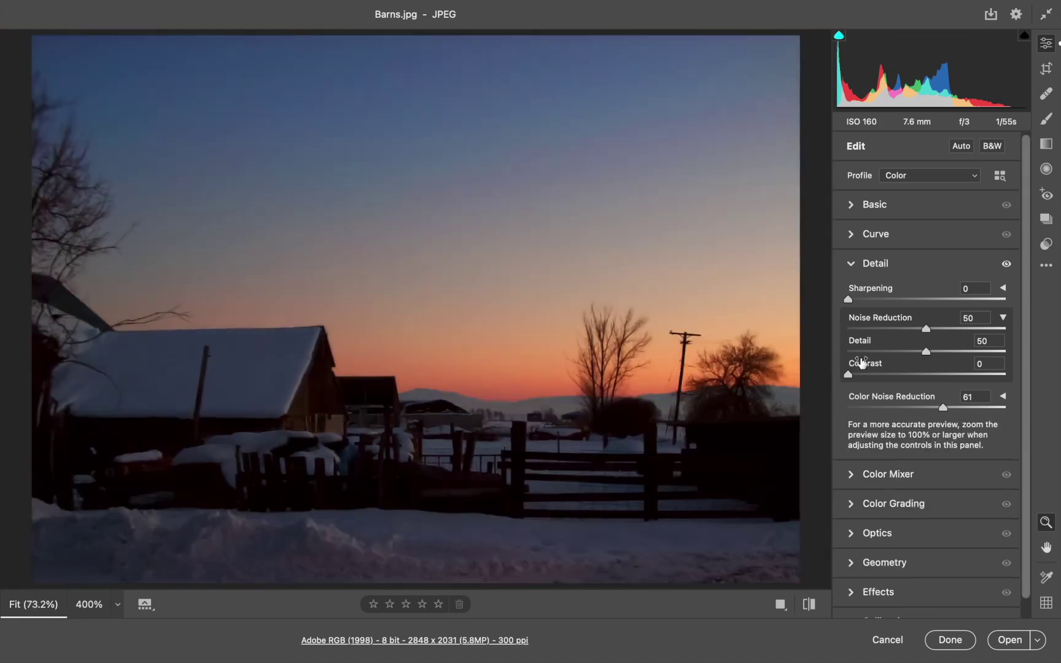
{"action": "left_click_drag", "start_coordinate": [1006, 264], "coordinate": [1006, 265]}
{"action": "left_click", "coordinate": [1002, 317]}
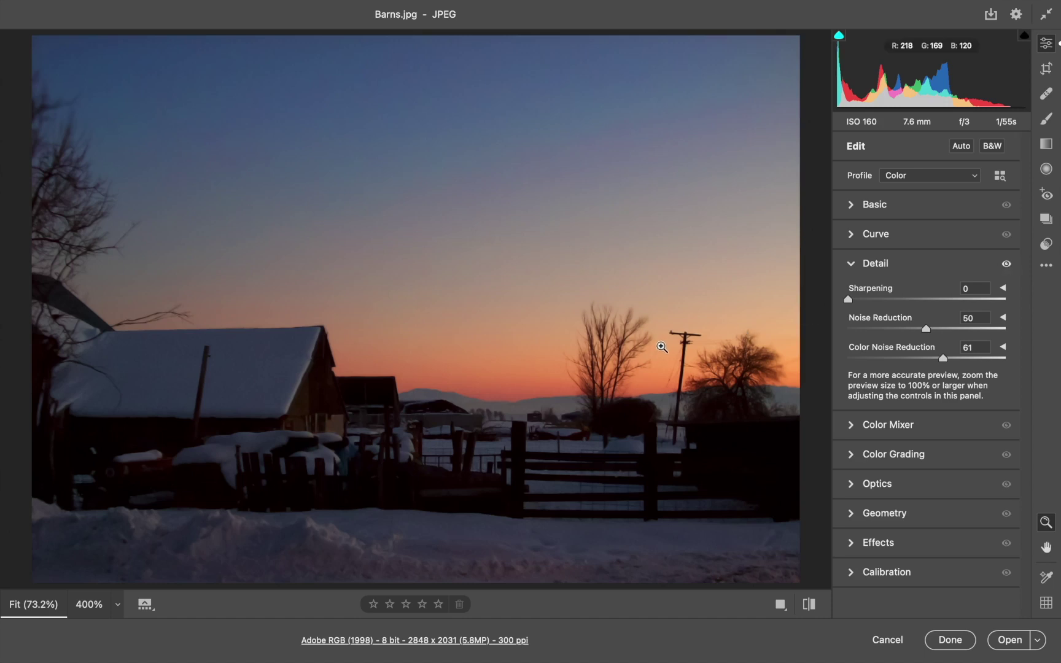
{"action": "left_click", "coordinate": [89, 604]}
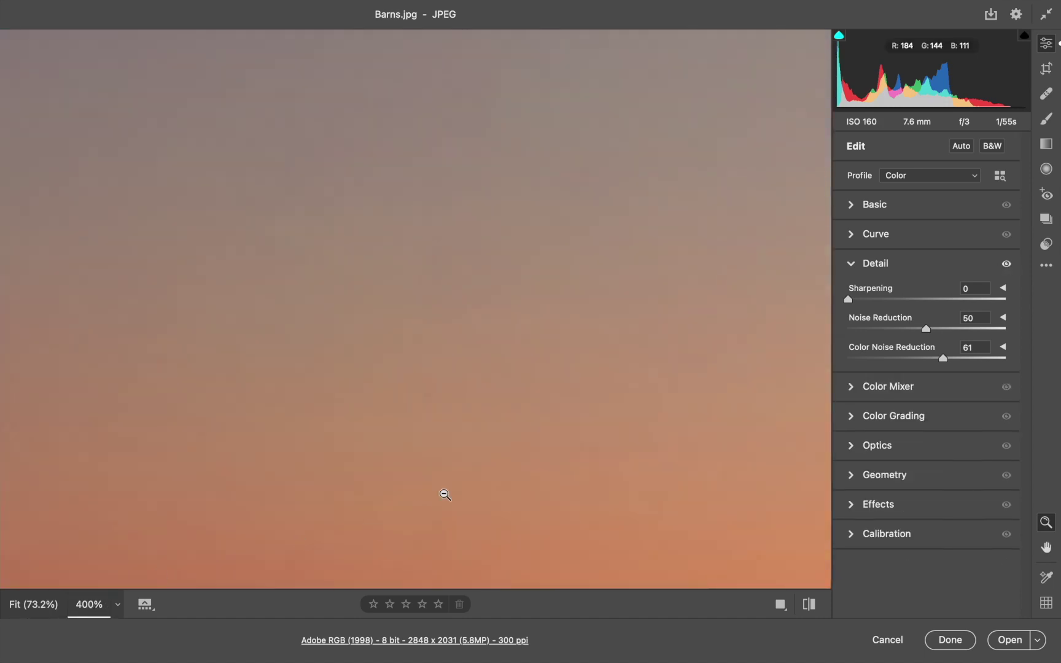
Pan to the trees at 400% and toggle the Detail adjustments to compare sharpness.
{"action": "scroll", "coordinate": [443, 494], "scroll_direction": "down", "scroll_amount": 10}
{"action": "scroll", "coordinate": [444, 493], "scroll_direction": "up", "scroll_amount": 2}
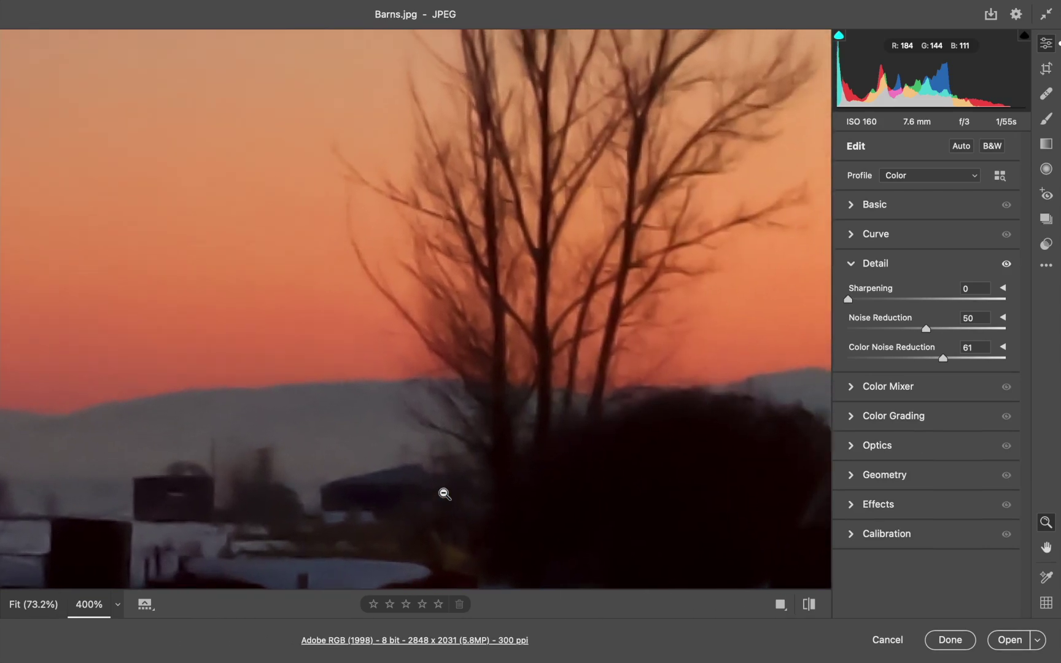
{"action": "left_click", "coordinate": [1006, 265]}
{"action": "left_click", "coordinate": [1006, 264]}
{"action": "left_click", "coordinate": [1006, 265]}
{"action": "left_click", "coordinate": [1005, 265]}
{"action": "left_click", "coordinate": [1005, 264]}
{"action": "left_click", "coordinate": [1006, 265]}
{"action": "left_click", "coordinate": [1005, 264]}
{"action": "left_click", "coordinate": [1005, 264]}
Try several Sharpening amounts on the trees and utility pole, settling at 53.
{"action": "left_click_drag", "start_coordinate": [848, 299], "coordinate": [900, 298]}
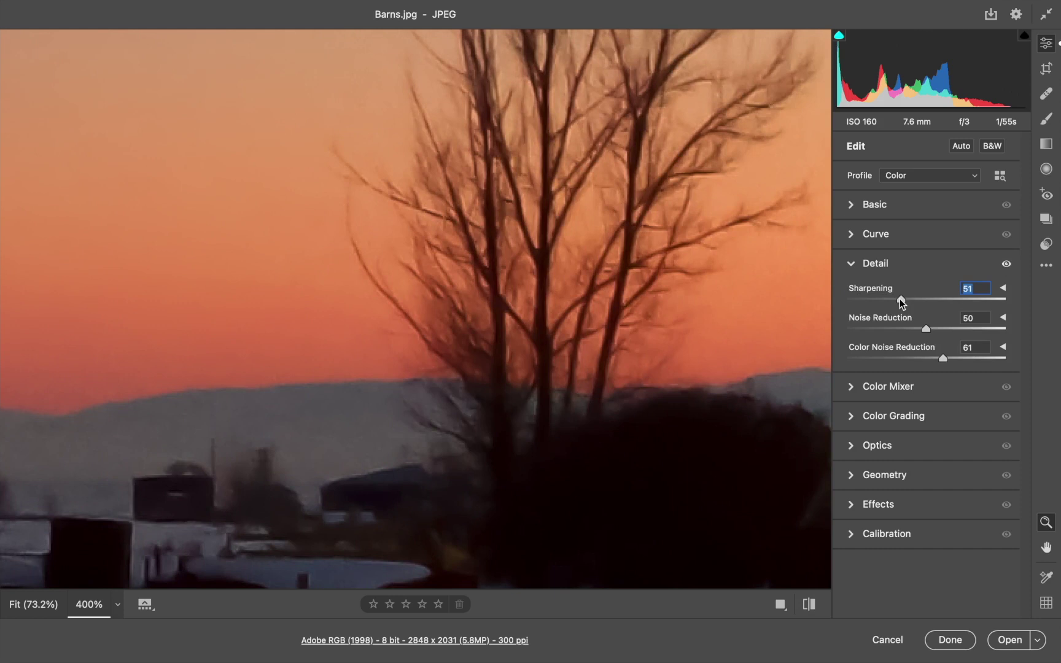
{"action": "left_click_drag", "start_coordinate": [900, 299], "coordinate": [927, 293]}
{"action": "scroll", "coordinate": [627, 201], "scroll_direction": "right", "scroll_amount": 5}
{"action": "scroll", "coordinate": [627, 201], "scroll_direction": "up", "scroll_amount": 3}
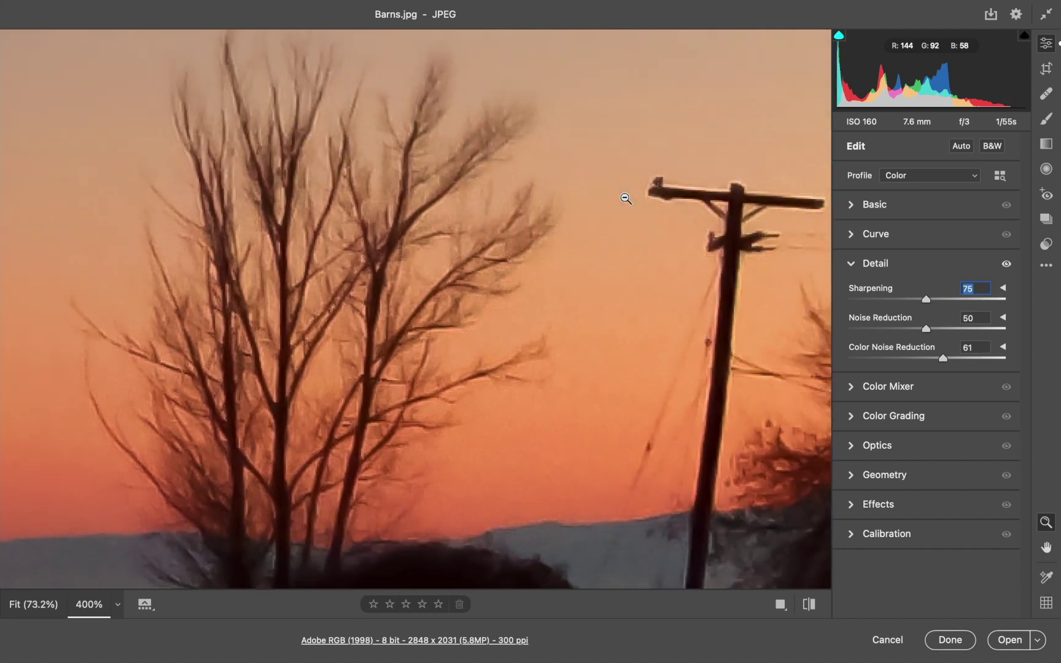
{"action": "mouse_move", "coordinate": [923, 299]}
{"action": "left_mouse_down"}
{"action": "mouse_move", "coordinate": [852, 307]}
{"action": "mouse_move", "coordinate": [904, 298]}
{"action": "left_mouse_up"}
{"action": "mouse_move", "coordinate": [904, 299]}
{"action": "left_mouse_down"}
{"action": "mouse_move", "coordinate": [982, 299]}
{"action": "mouse_move", "coordinate": [903, 298]}
{"action": "left_mouse_up"}
Set Sharpening Amount 80, Masking 70, Radius 0.5 and Detail 45 using the Alt mask preview, then fit the photo.
{"action": "left_click", "coordinate": [1003, 288]}
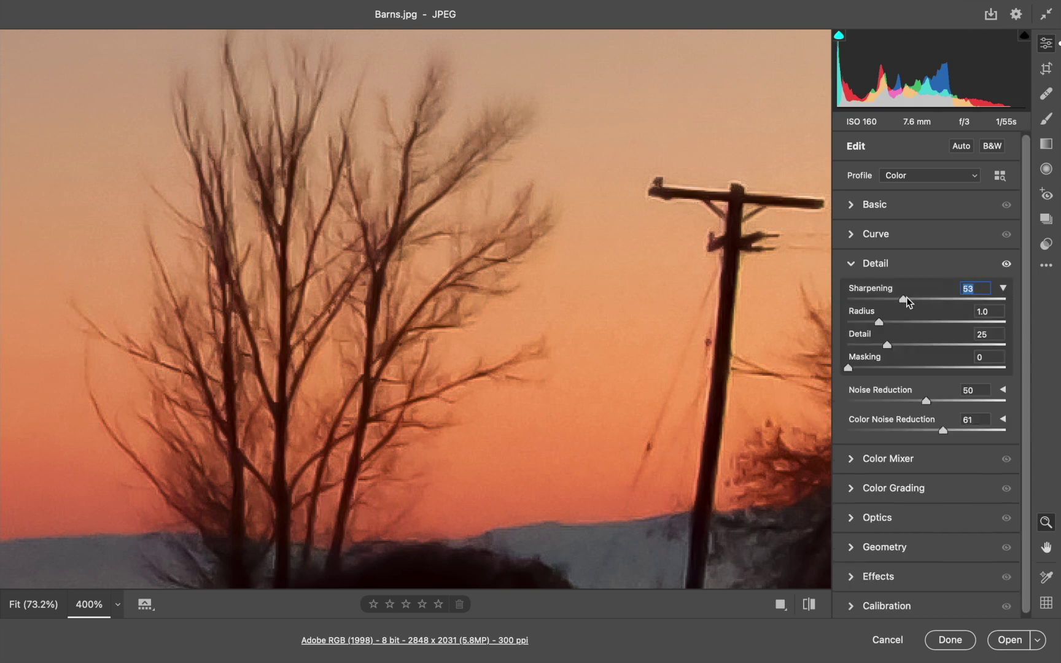
{"action": "left_click_drag", "start_coordinate": [901, 299], "coordinate": [931, 299]}
{"action": "key", "text": "alt"}
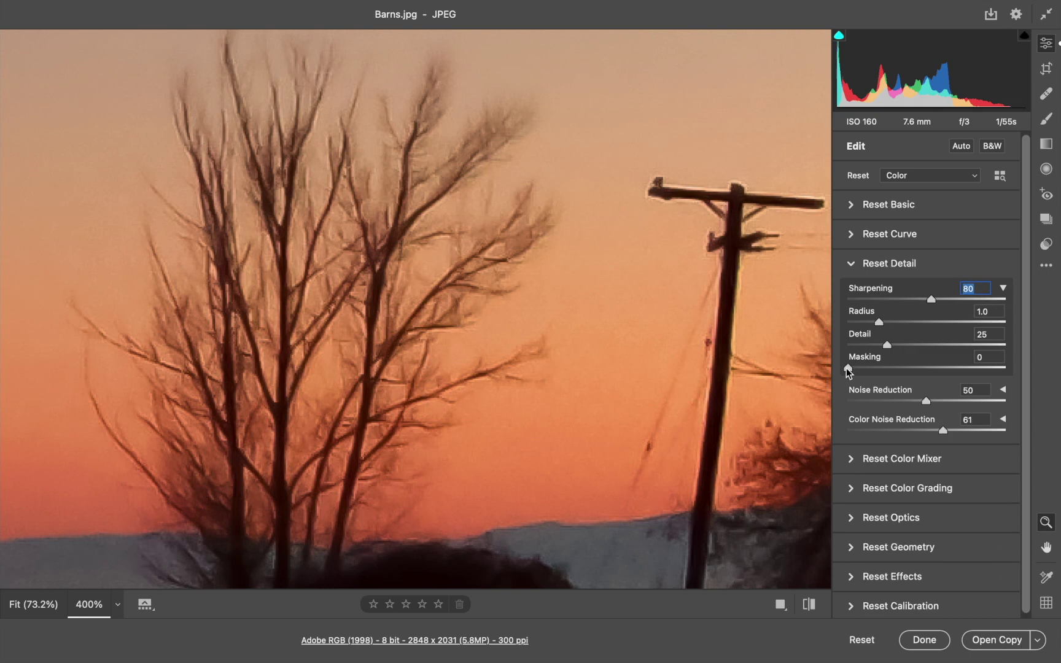
{"action": "left_click", "coordinate": [847, 368], "text": "alt"}
{"action": "left_click_drag", "start_coordinate": [847, 368], "coordinate": [957, 367]}
{"action": "left_click_drag", "start_coordinate": [885, 344], "coordinate": [782, 326]}
{"action": "left_click_drag", "start_coordinate": [878, 321], "coordinate": [918, 356]}
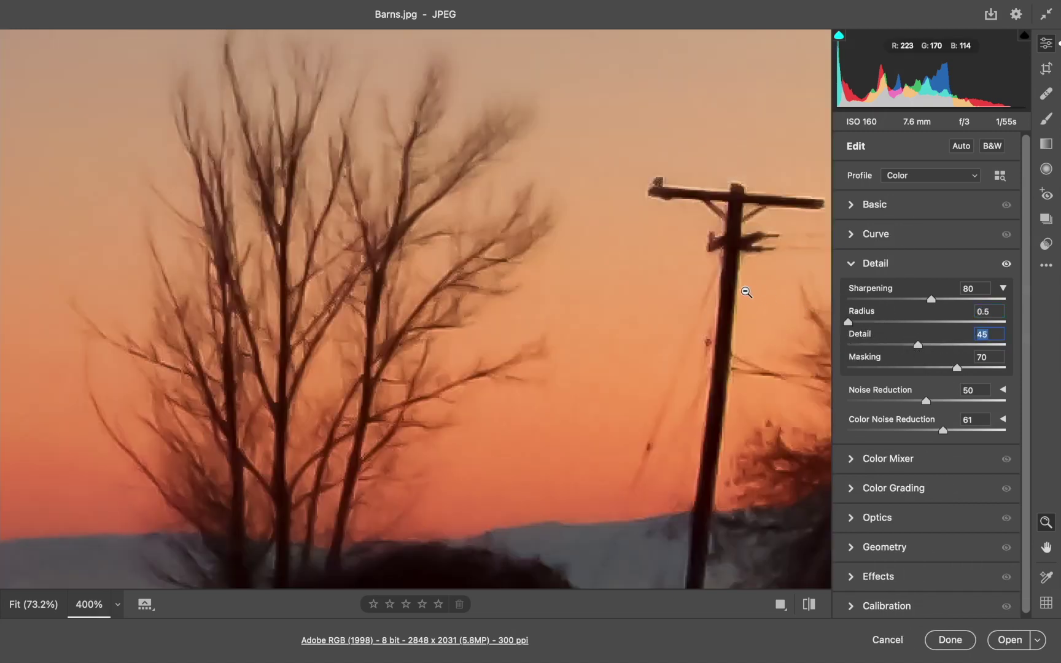
{"action": "left_click", "coordinate": [23, 609]}
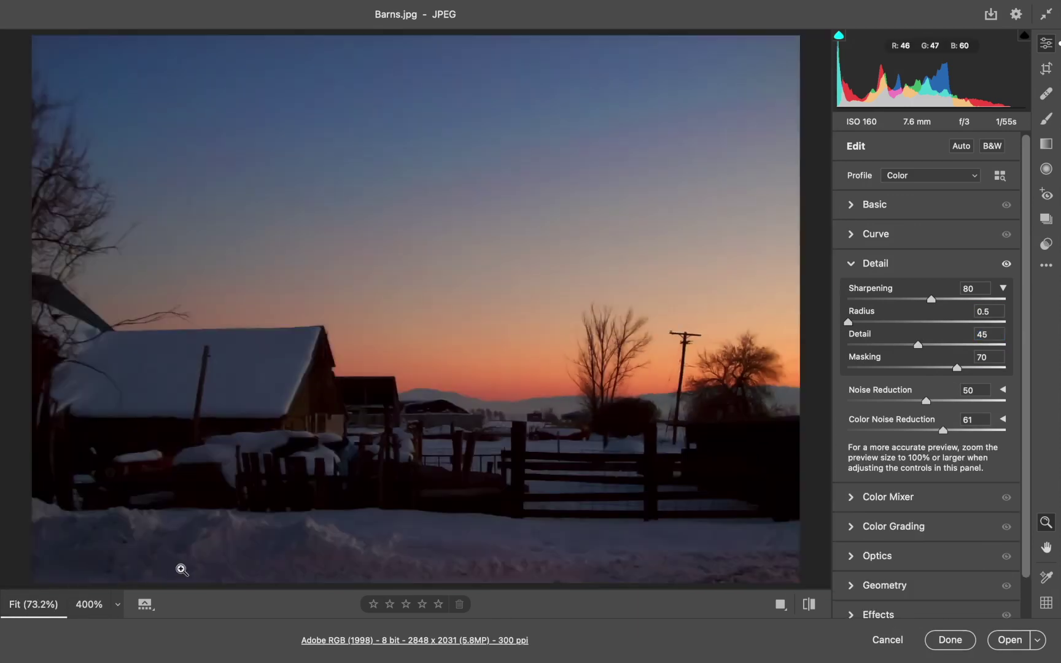
Apply Auto tone, nudge the highlights up in the histogram, and collapse the Detail panel.
{"action": "left_click", "coordinate": [960, 147]}
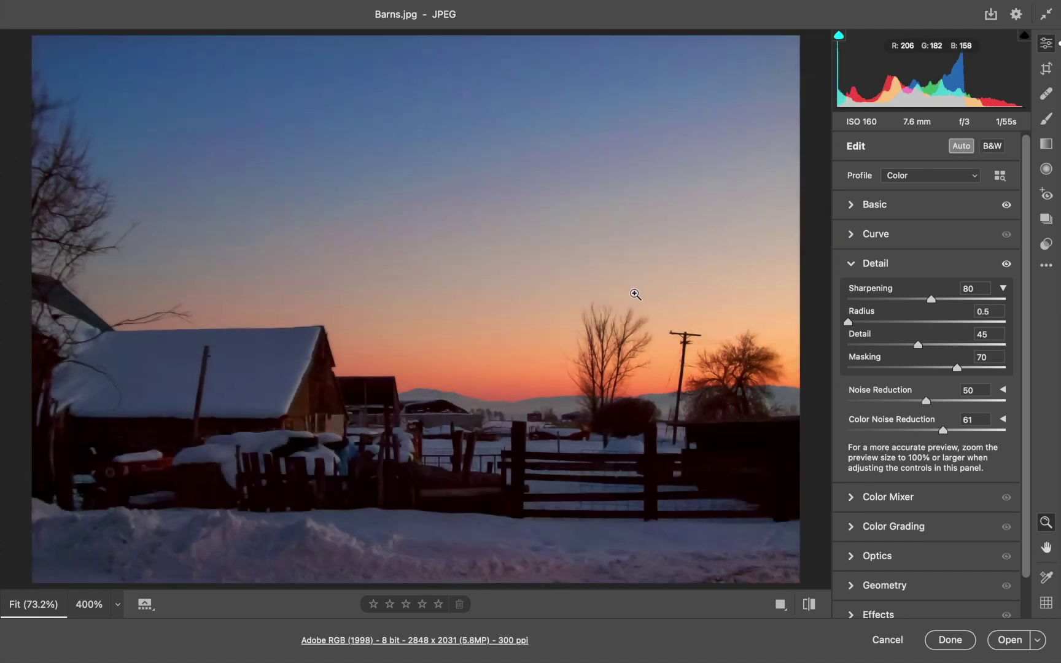
{"action": "mouse_move", "coordinate": [995, 94]}
{"action": "left_mouse_down"}
{"action": "mouse_move", "coordinate": [1010, 91]}
{"action": "mouse_move", "coordinate": [992, 94]}
{"action": "left_mouse_up"}
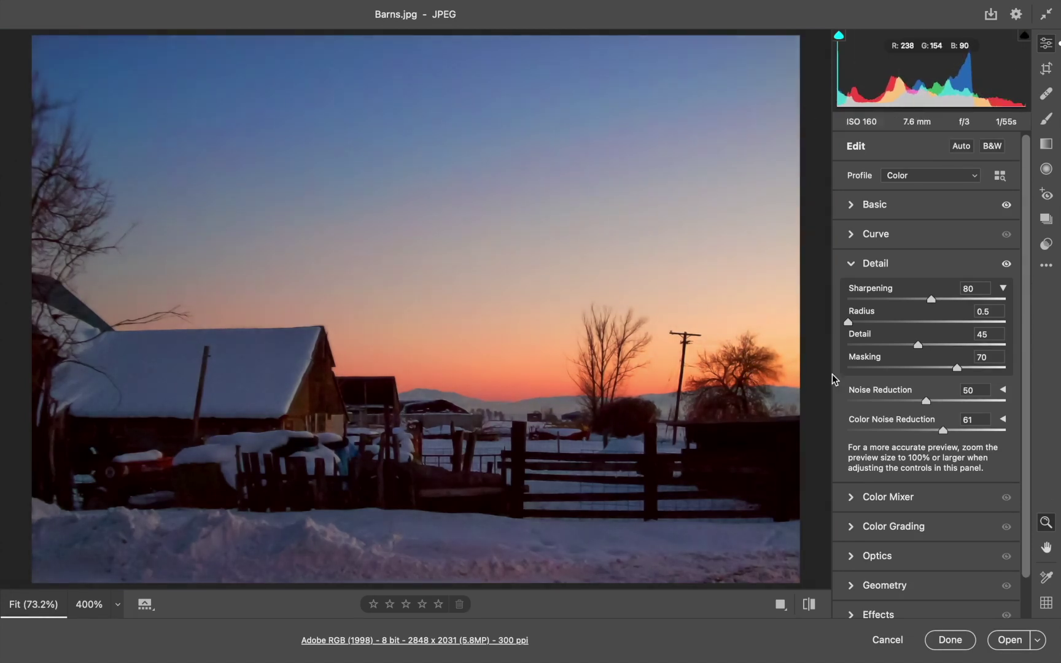
{"action": "left_click", "coordinate": [850, 264]}
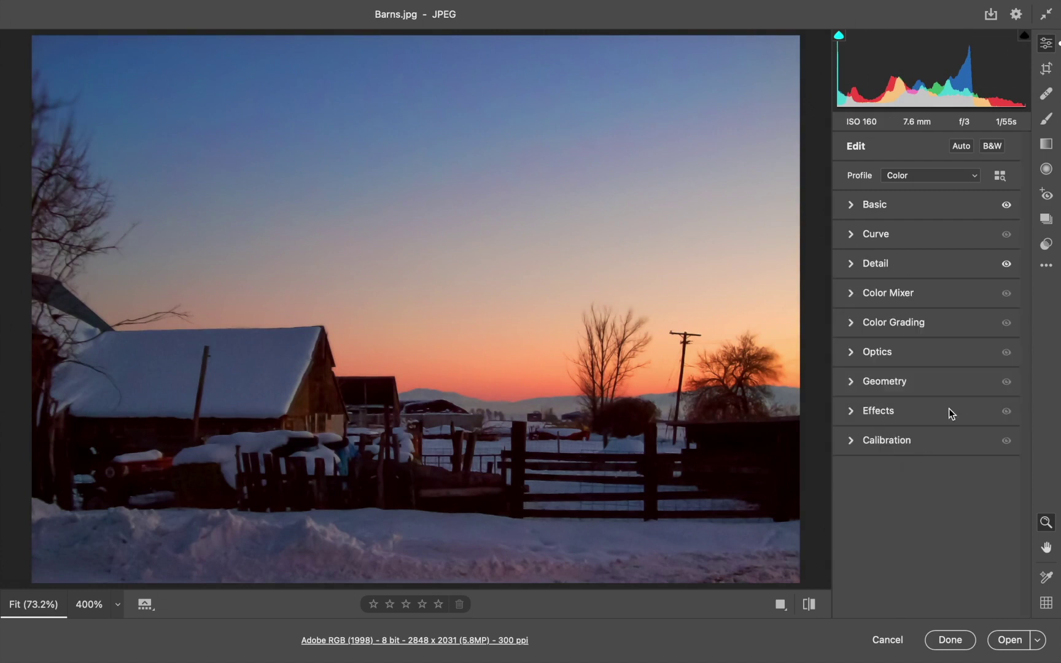
Toggle the Detail adjustments off and on twice to compare, leaving them applied.
{"action": "left_click", "coordinate": [1007, 264]}
{"action": "left_click", "coordinate": [1006, 264]}
{"action": "left_click", "coordinate": [1007, 263]}
{"action": "left_click", "coordinate": [1006, 264]}
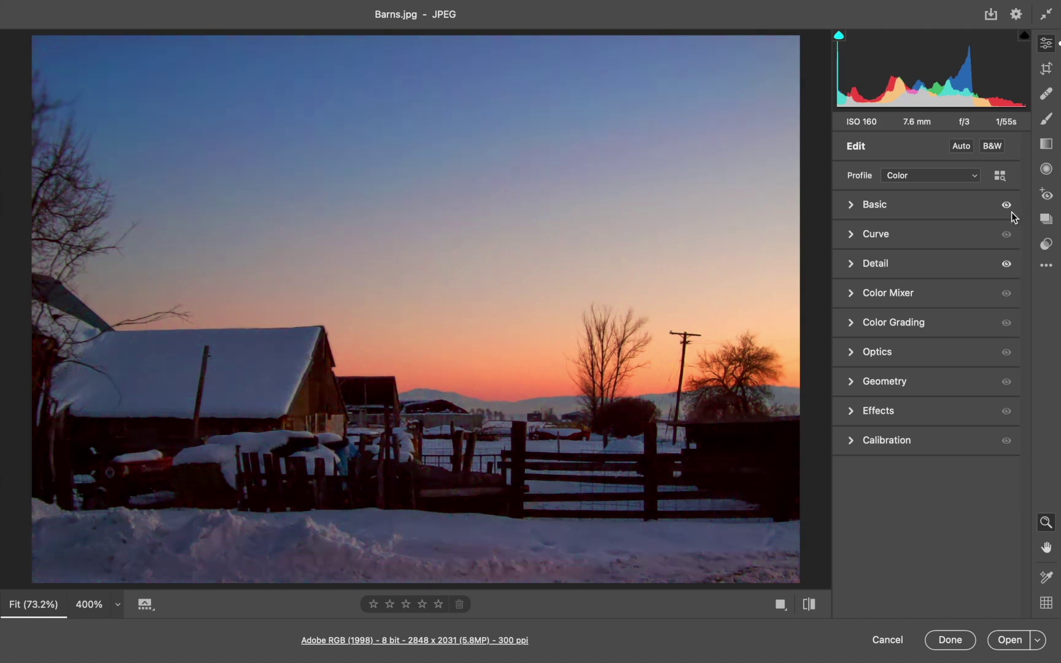